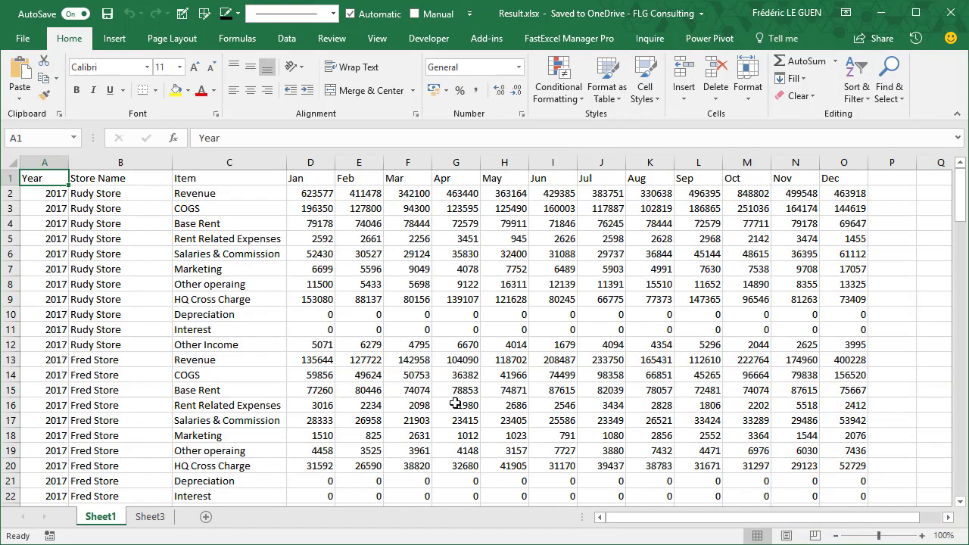
pyautogui.click(150, 517)
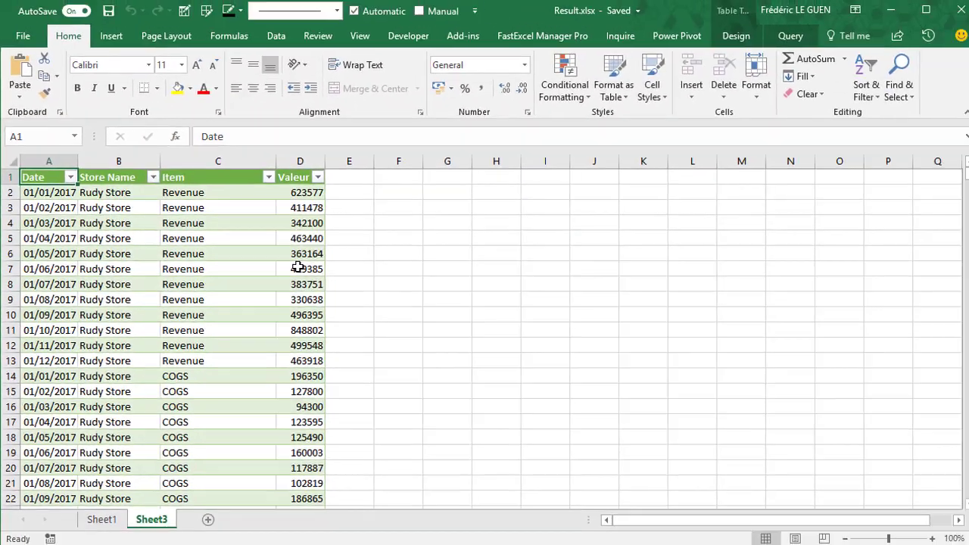
pyautogui.click(101, 517)
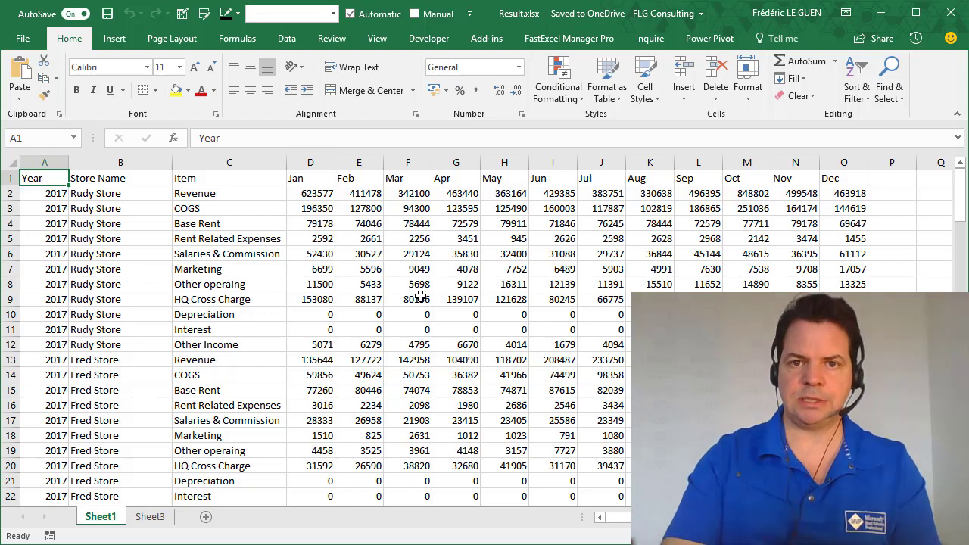
# Switch to the Original.xlsx workbook's raw monthly store data and show the Data commands.
pyautogui.click(153, 518)
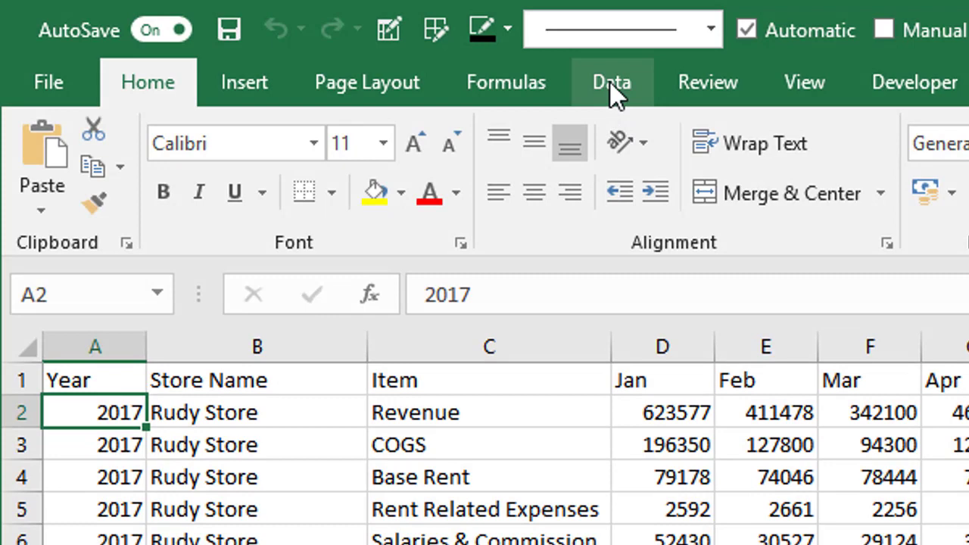
pyautogui.click(612, 85)
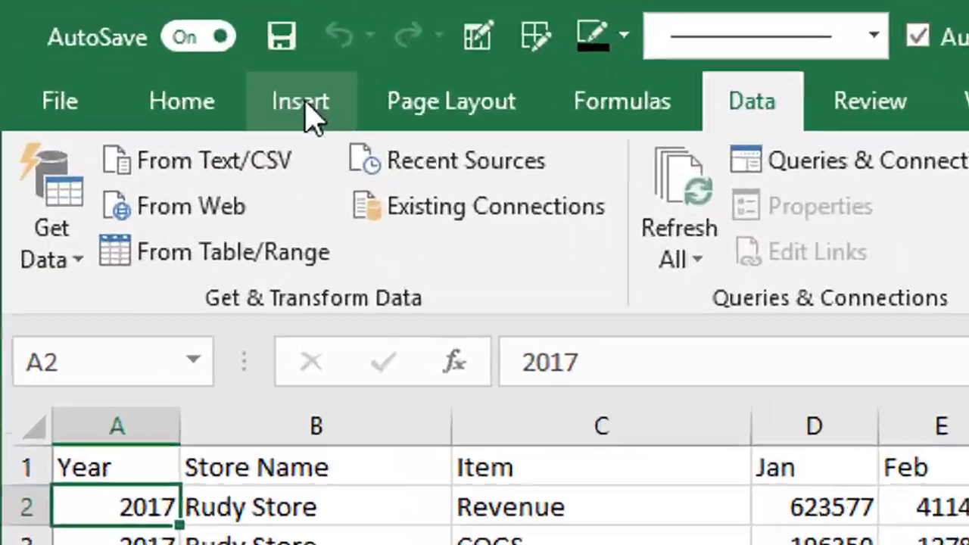
# Convert the A1:O133 data range into a table with headers named tblData.
pyautogui.click(115, 39)
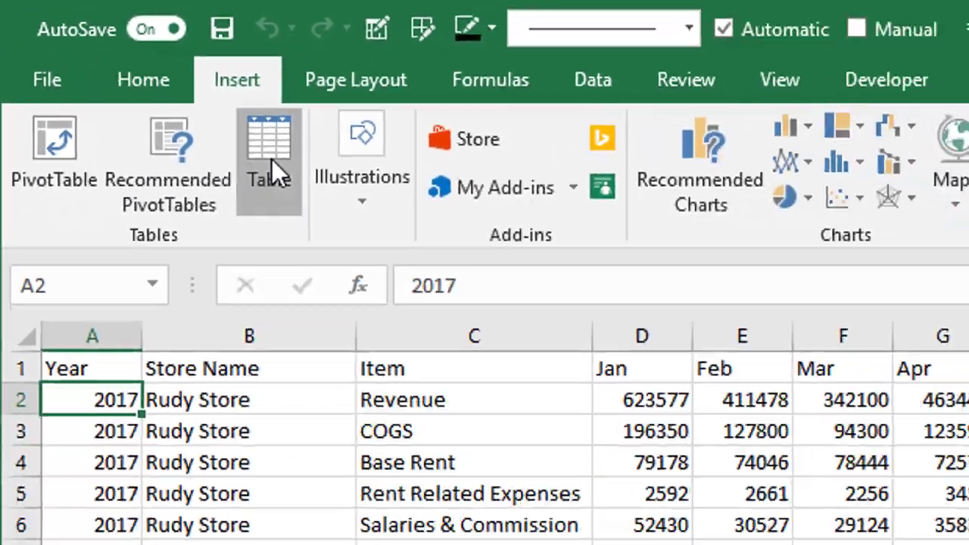
pyautogui.click(270, 155)
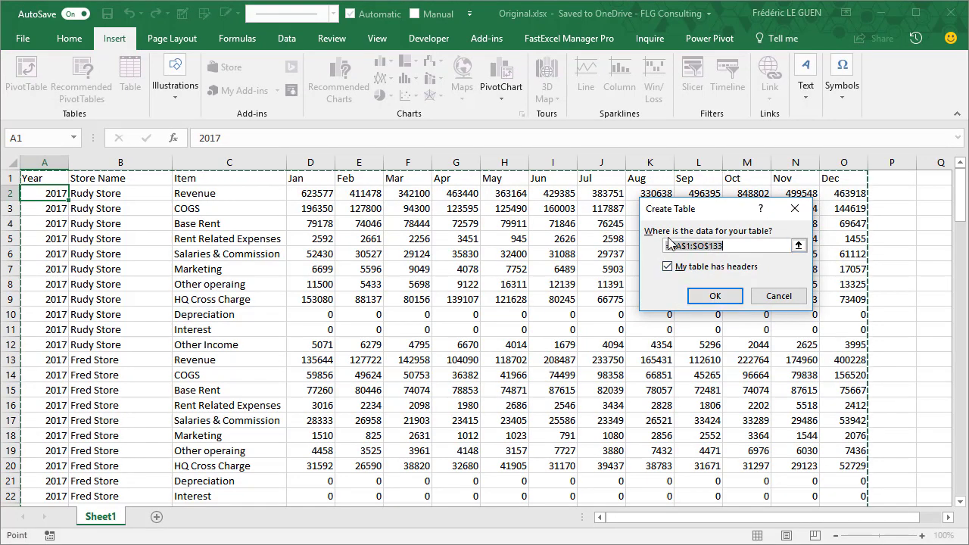
pyautogui.click(721, 300)
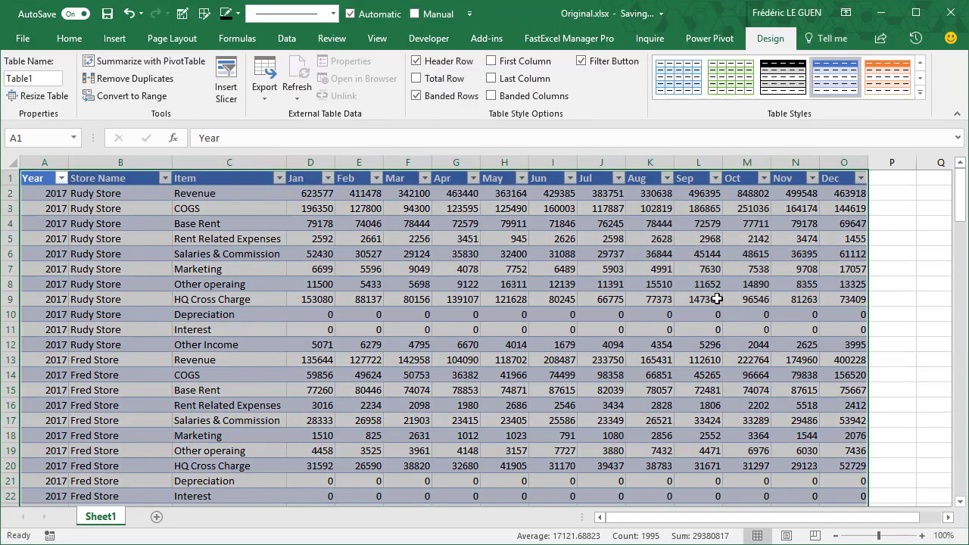
pyautogui.click(34, 78)
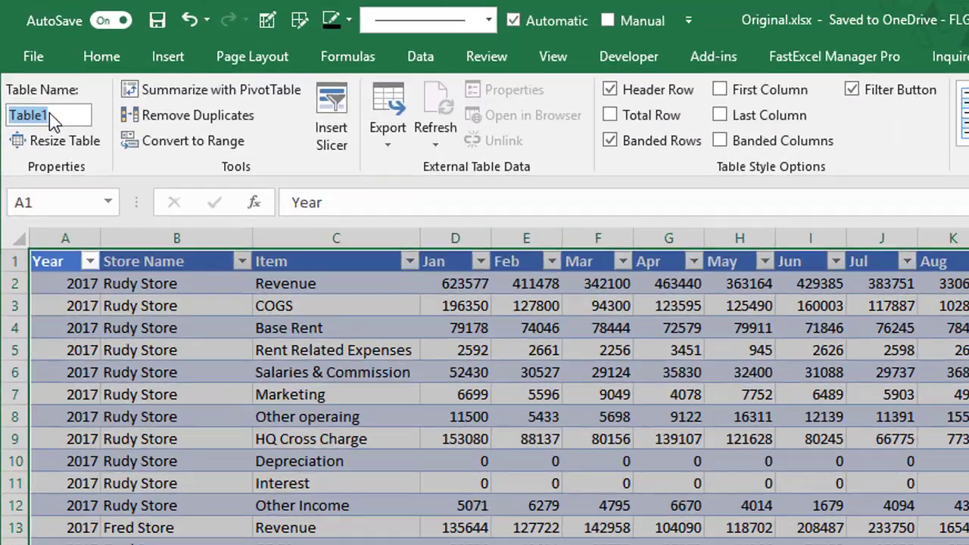
pyautogui.write('t')
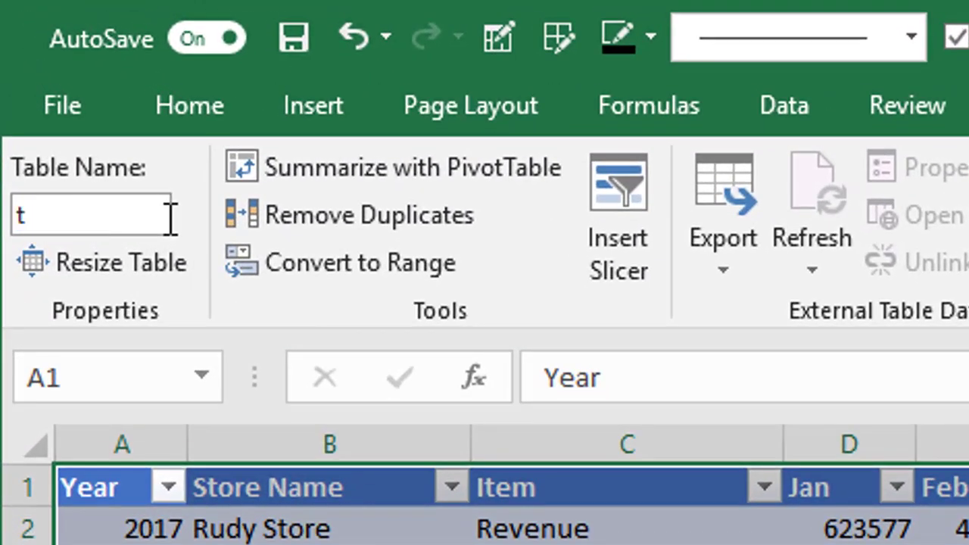
pyautogui.write('blData')
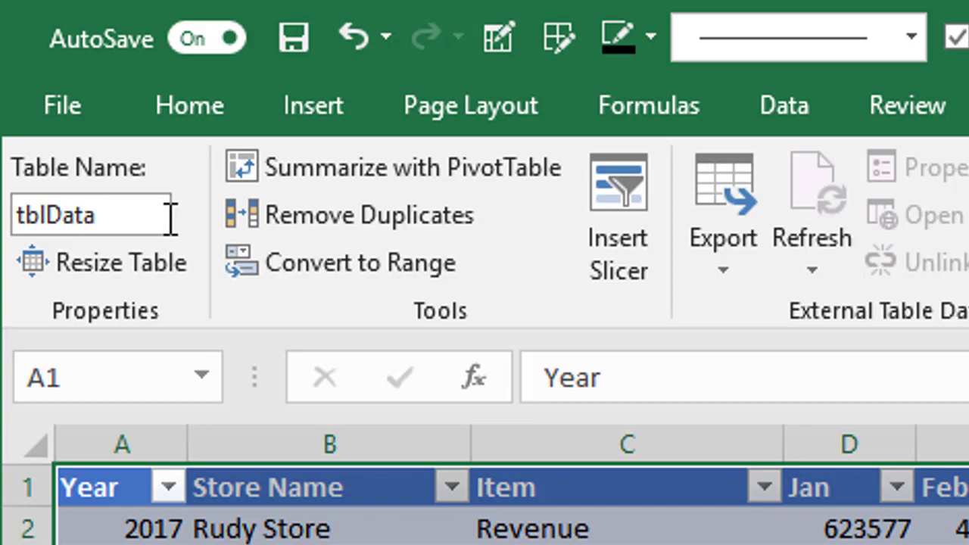
pyautogui.press('Return')
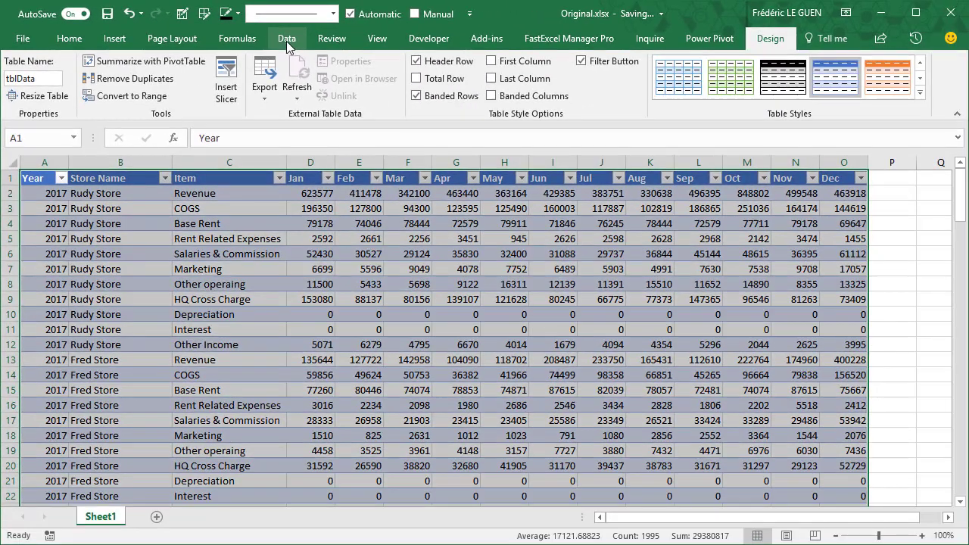
# Load tblData into Power Query Editor using From Table/Range and bring that window forward.
pyautogui.click(785, 105)
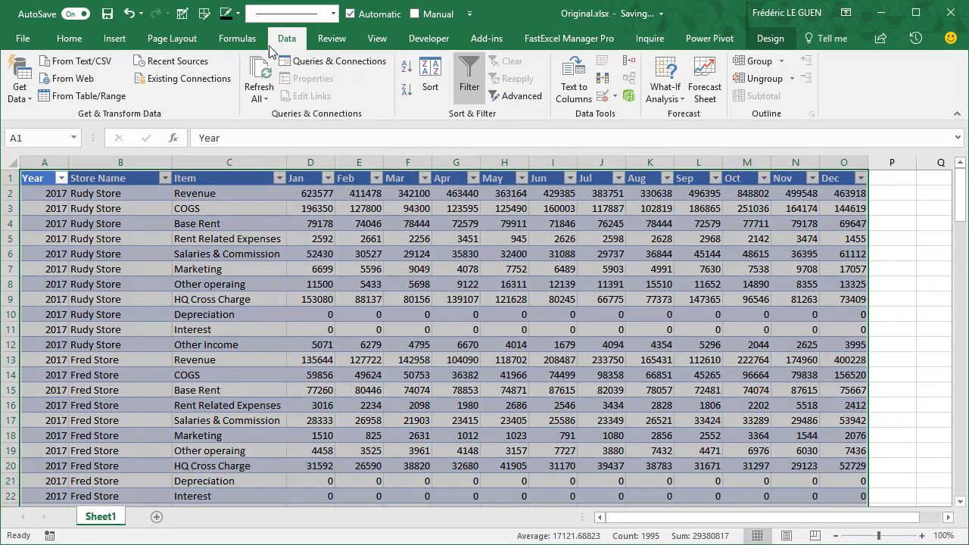
pyautogui.click(88, 98)
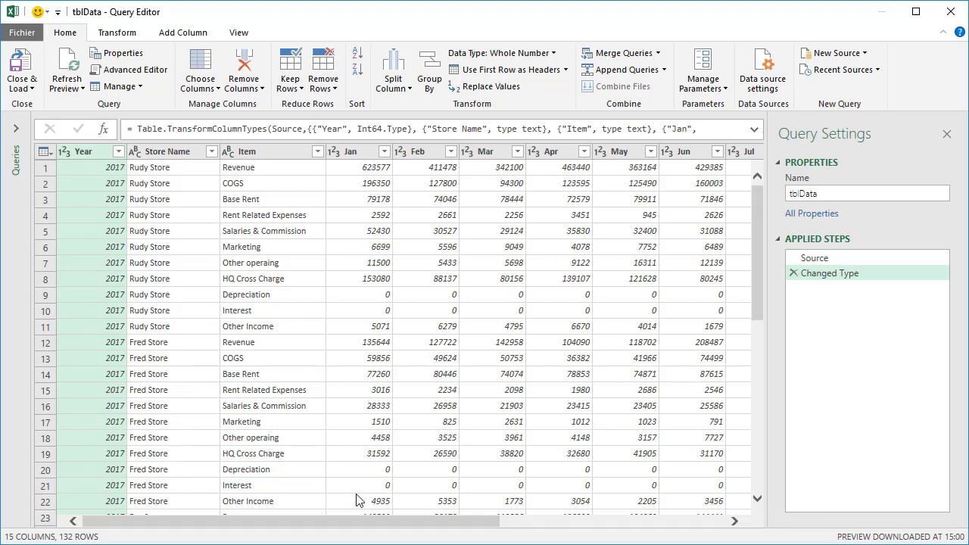
pyautogui.moveTo(420, 544)
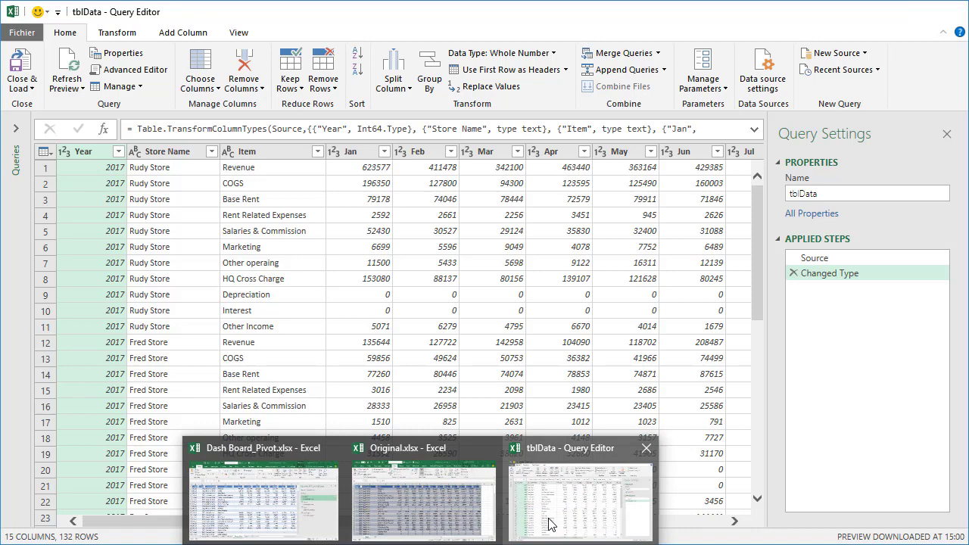
pyautogui.click(612, 468)
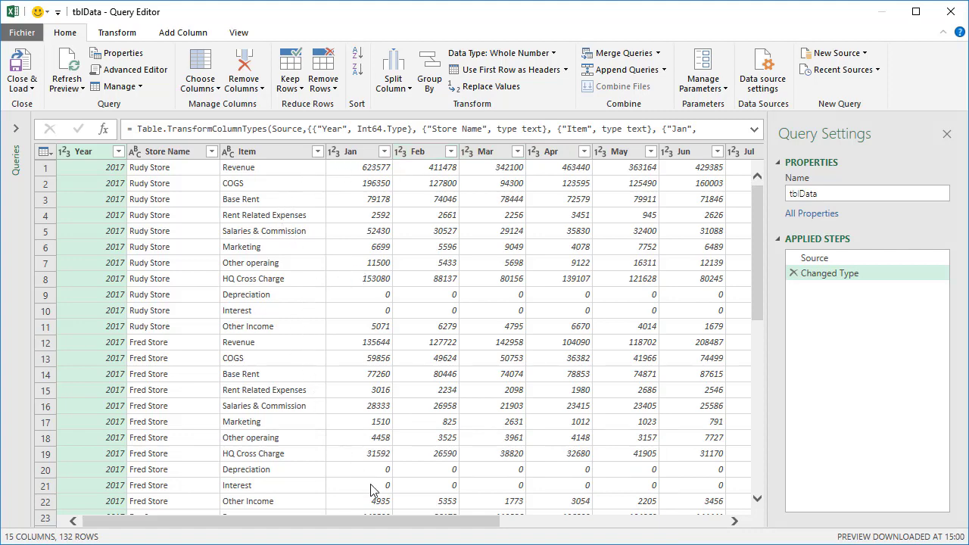
pyautogui.moveTo(430, 523); pyautogui.dragTo(404, 533)
# Select the Jan through Dec columns and unpivot them into Attribute and Value columns.
pyautogui.click(351, 157)
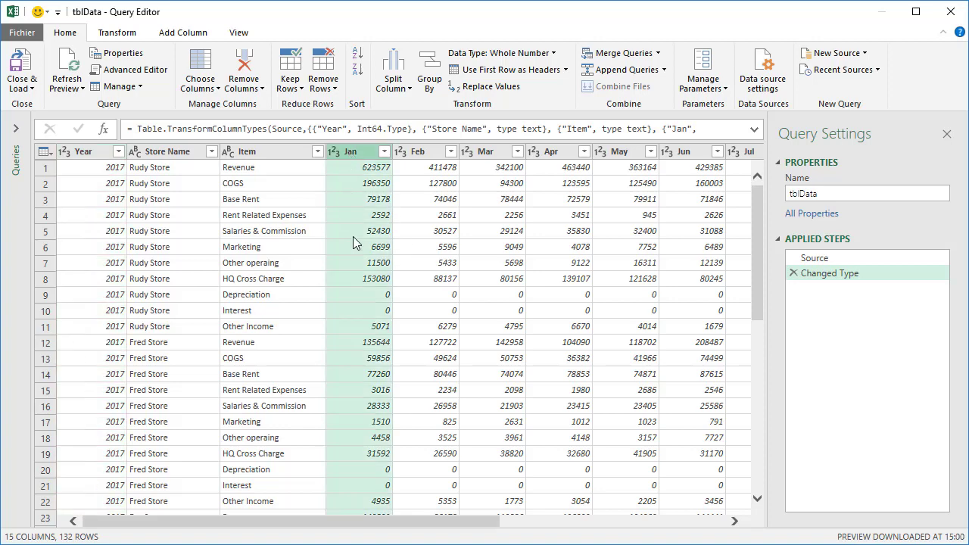
pyautogui.moveTo(287, 530); pyautogui.dragTo(514, 531)
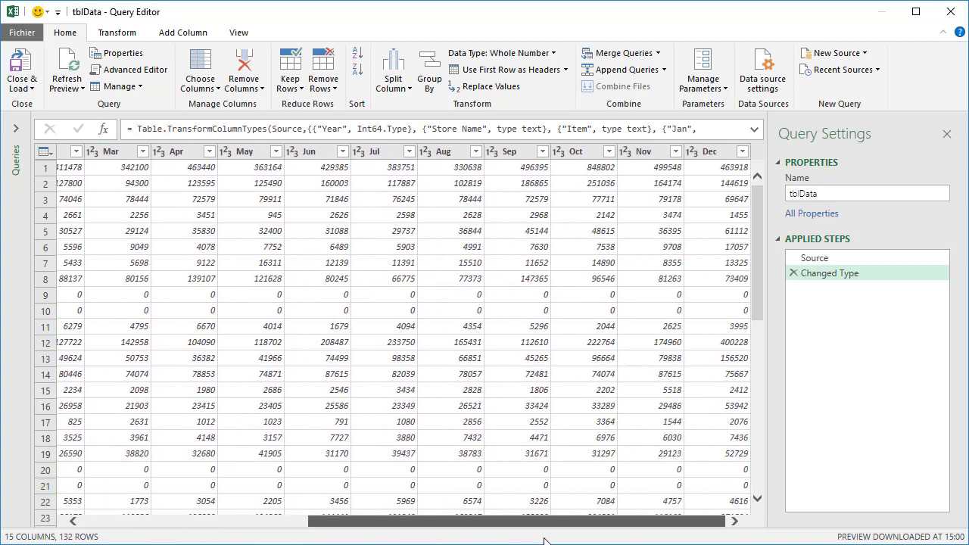
pyautogui.keyDown('shift'); pyautogui.click(716, 150); pyautogui.keyUp('shift')
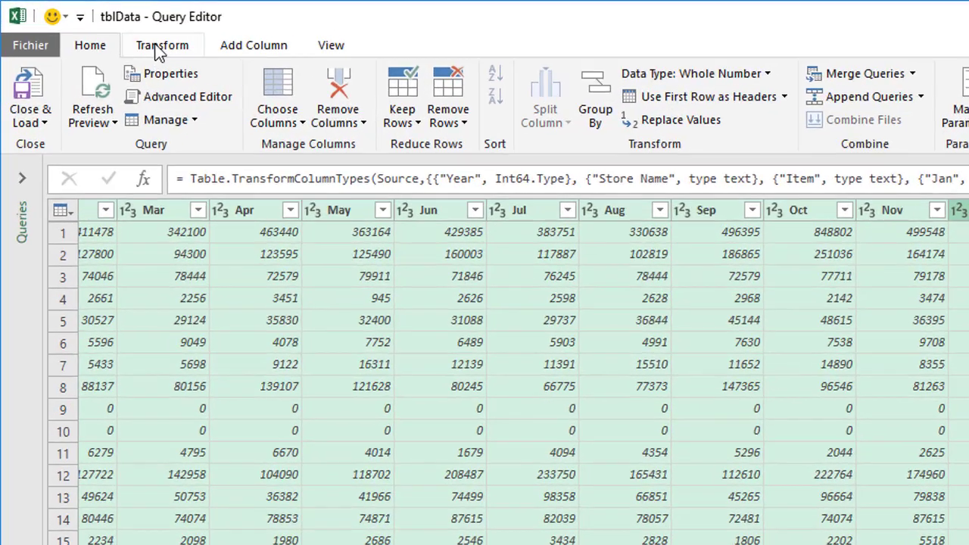
pyautogui.click(116, 34)
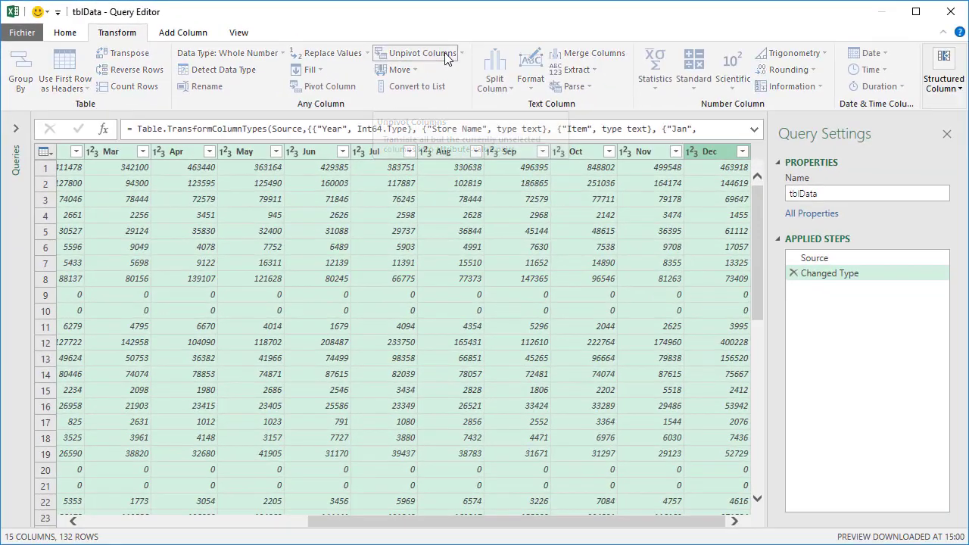
pyautogui.click(750, 94)
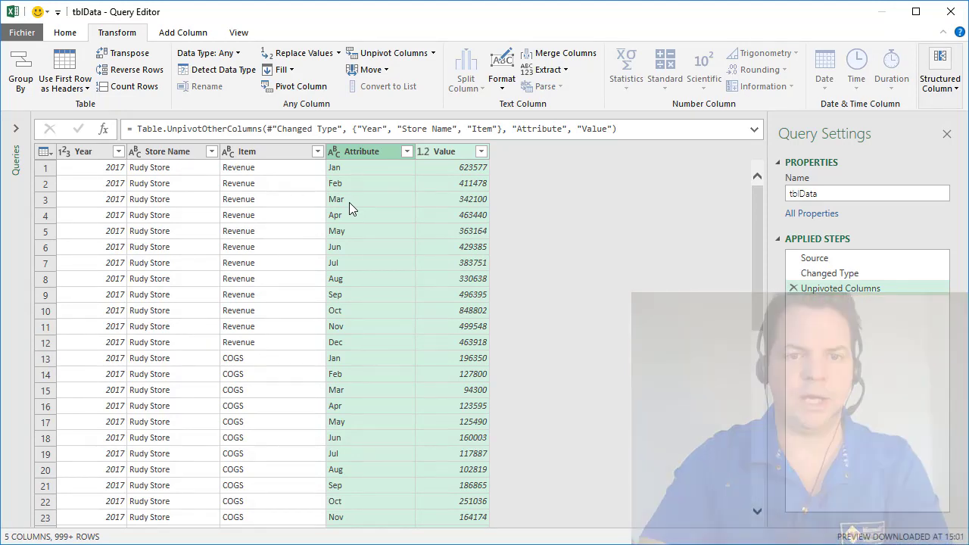
# Start a Column From Examples on Attribute, entering 1 for Jan and 2 for Feb.
pyautogui.click(368, 152)
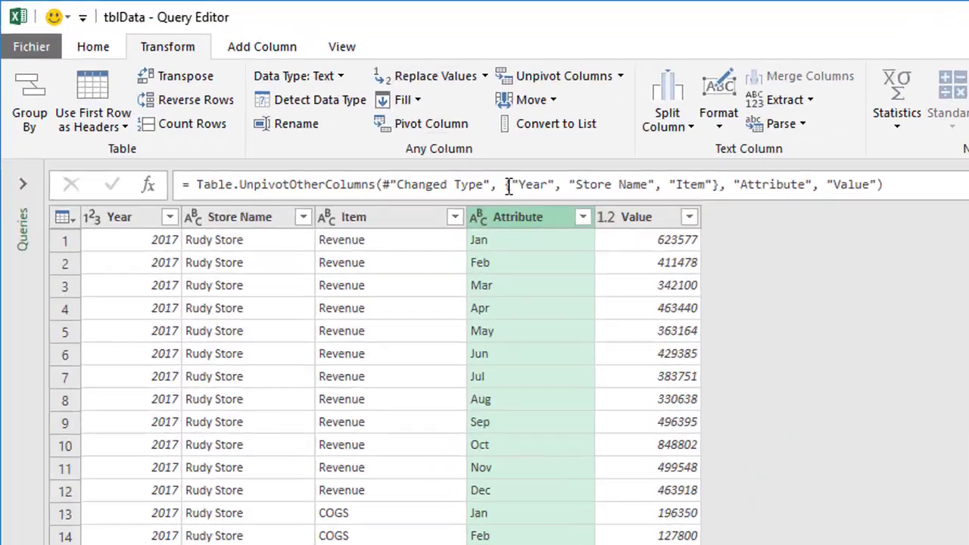
pyautogui.click(434, 76)
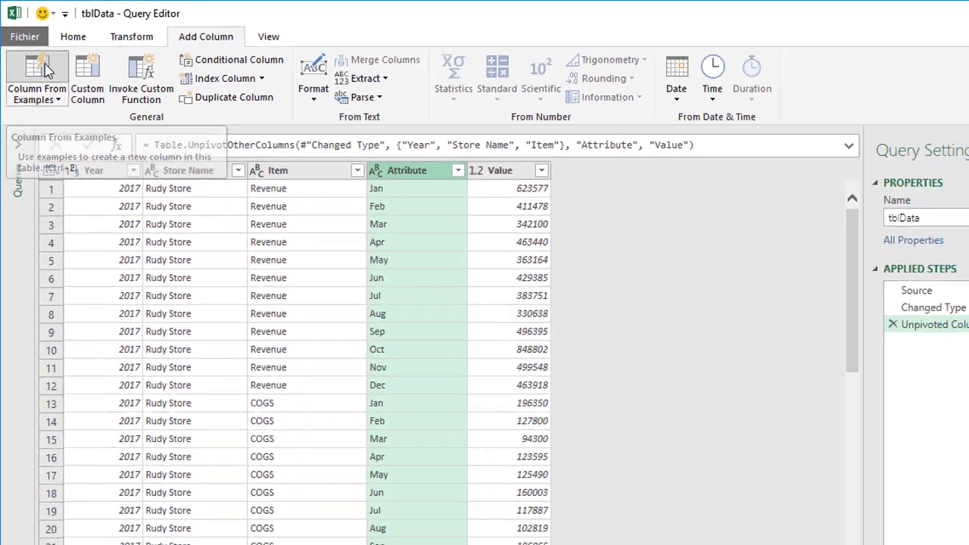
pyautogui.click(45, 70)
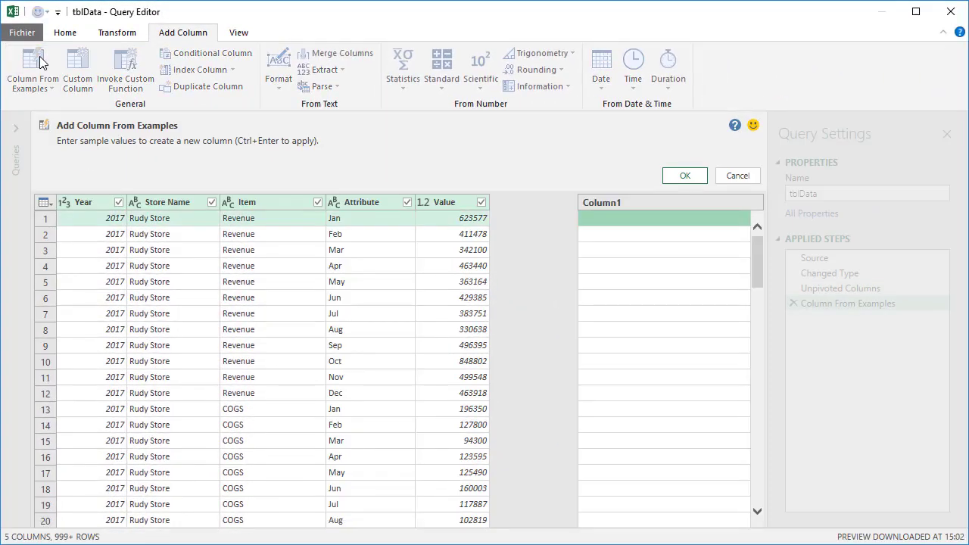
pyautogui.click(598, 219)
pyautogui.write('1')
pyautogui.press('Return')
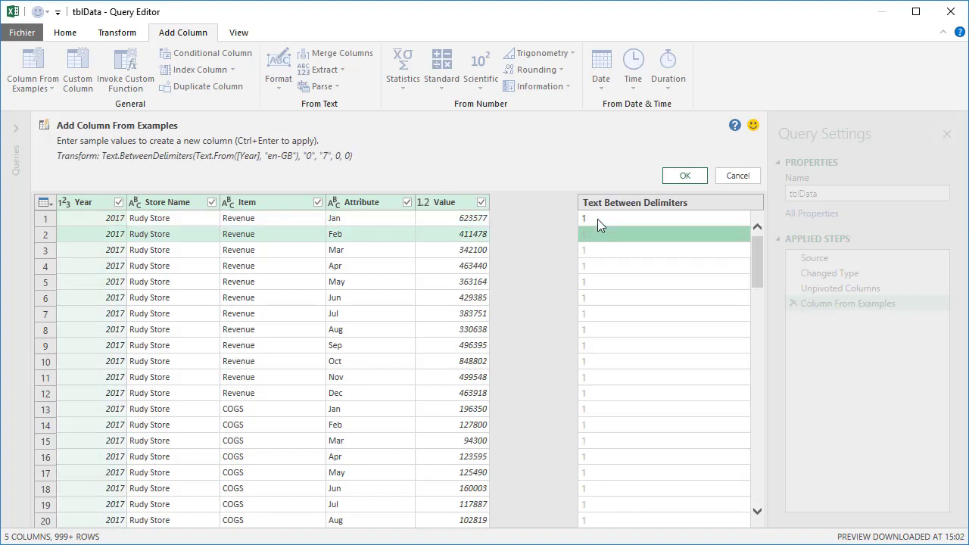
pyautogui.write('2')
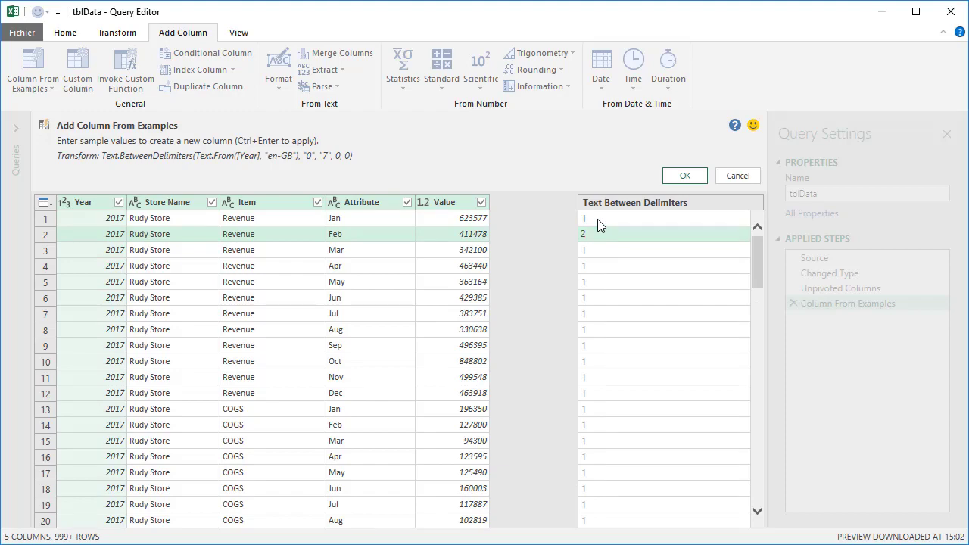
pyautogui.press('Return')
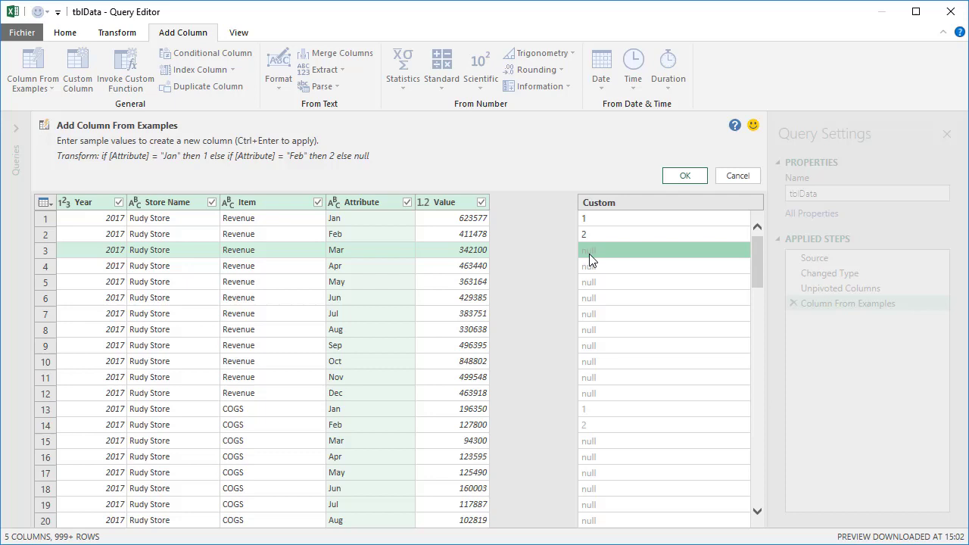
# Enter month numbers 3 through 12 for Mar–Dec and accept the Custom column.
pyautogui.write('3')
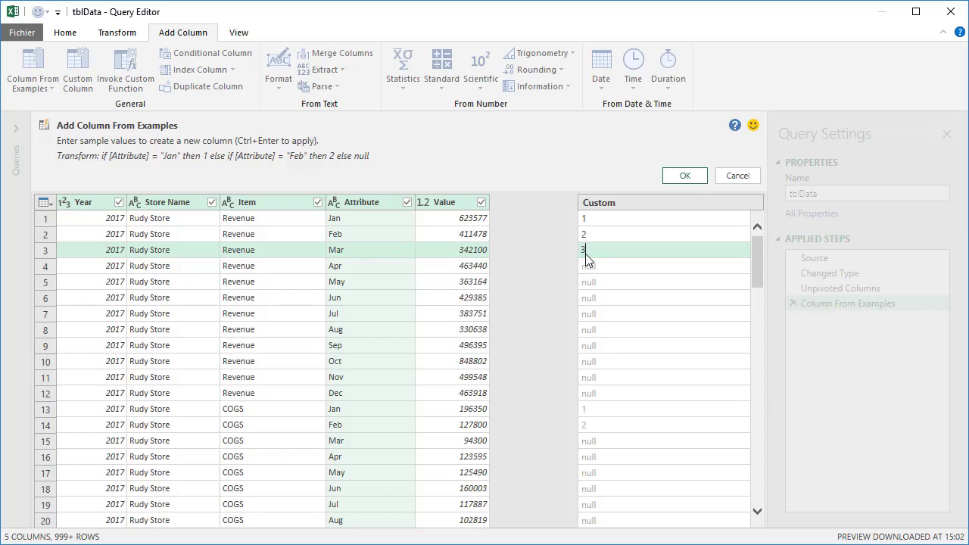
pyautogui.press('Return')
pyautogui.write('4 5 6 7 8 9')
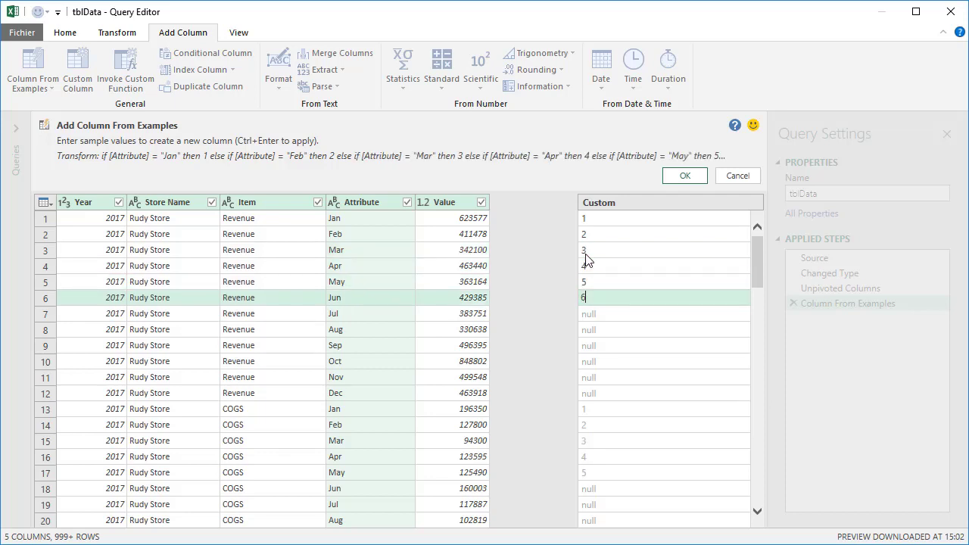
pyautogui.press('Return')
pyautogui.write('10')
pyautogui.press('Return')
pyautogui.write('11')
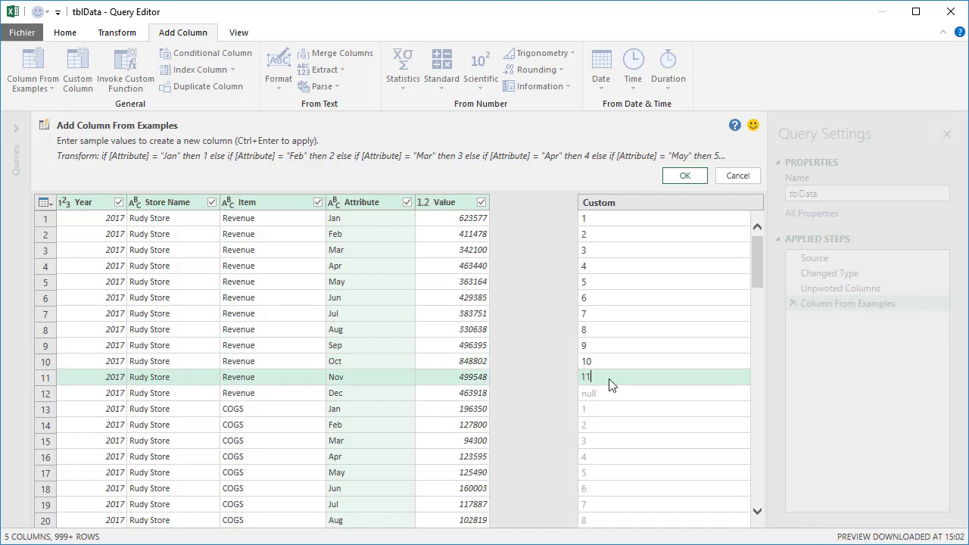
pyautogui.press('Return')
pyautogui.write('12')
pyautogui.press('Return')
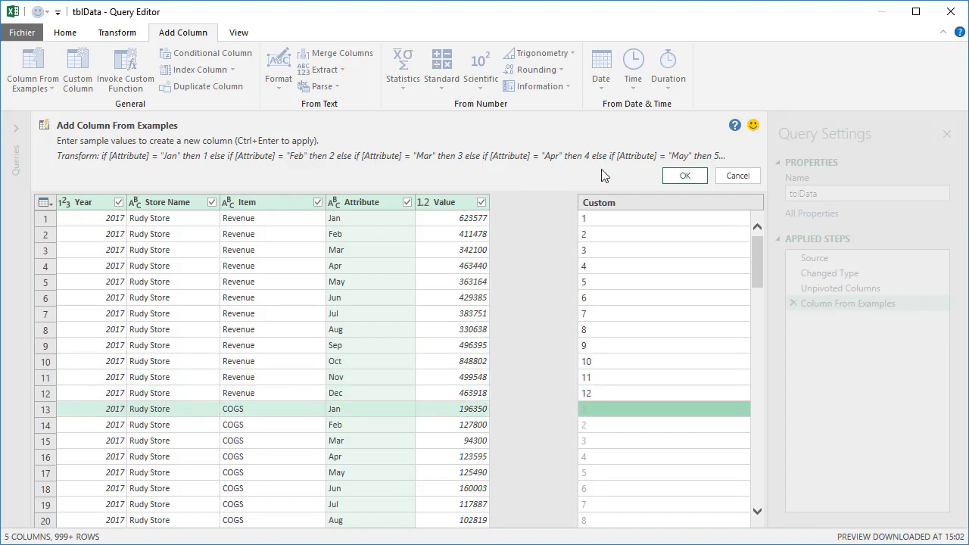
pyautogui.click(684, 178)
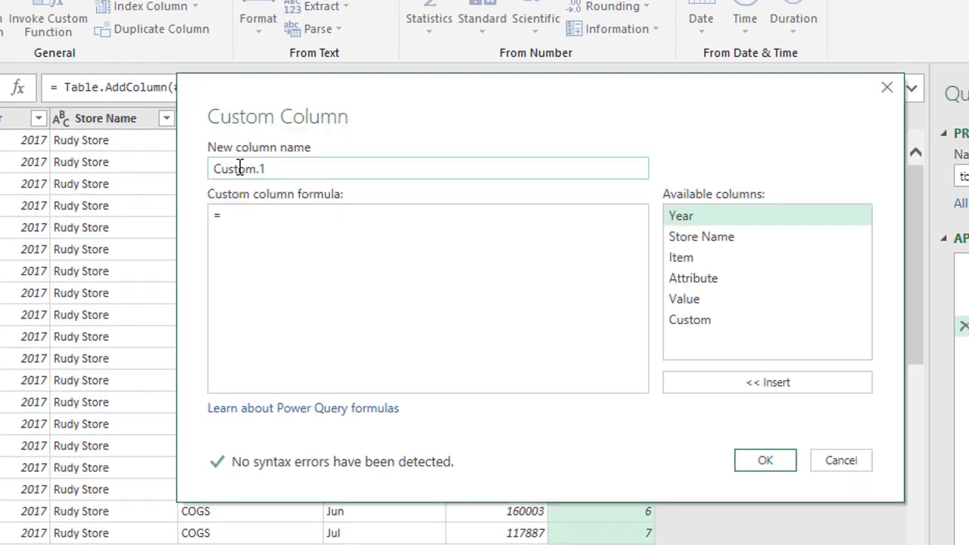
# Add a custom column named Day holding the constant value 1.
pyautogui.moveTo(273, 173); pyautogui.dragTo(210, 169)
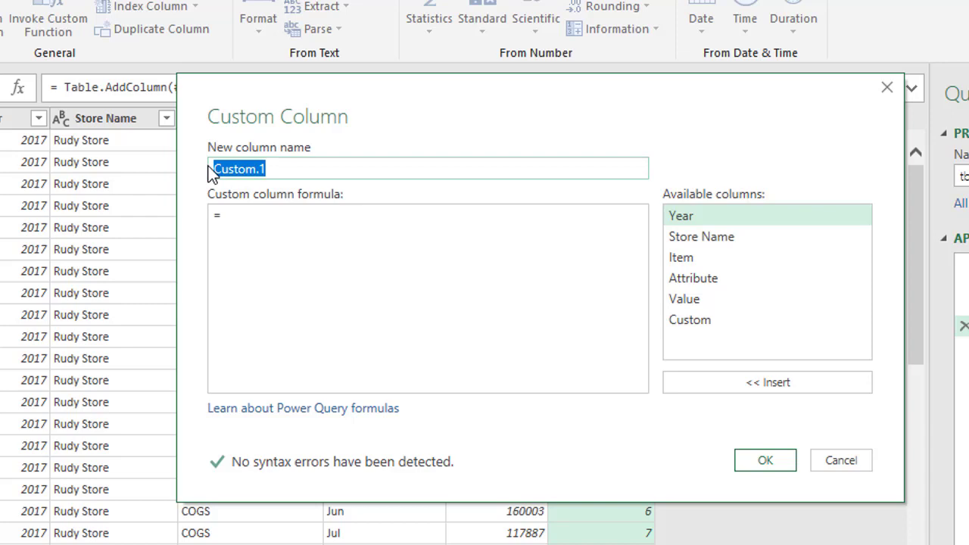
pyautogui.write('Day')
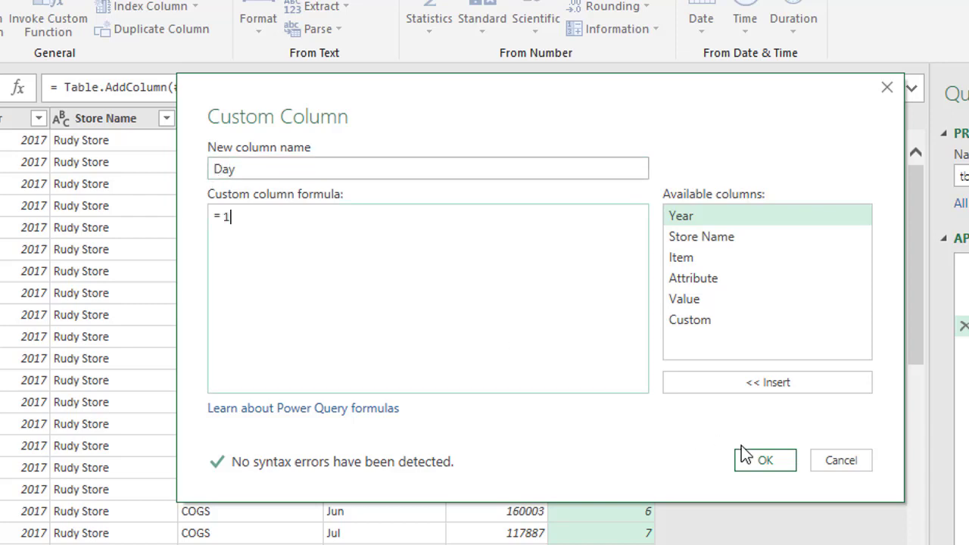
pyautogui.click(766, 459)
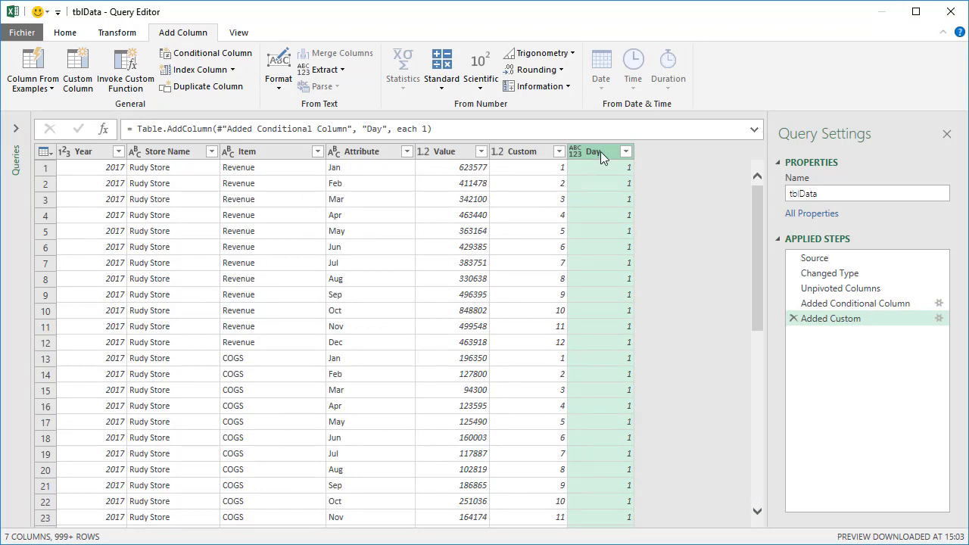
# Merge Day, Custom and Year with a custom '/' separator into a column named Date.
pyautogui.keyDown('ctrl'); pyautogui.click(540, 154); pyautogui.keyUp('ctrl')
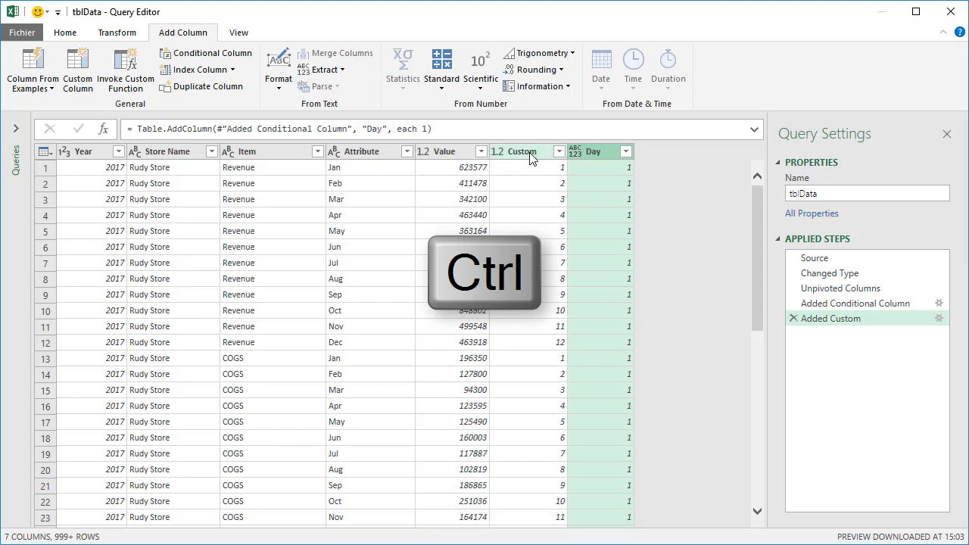
pyautogui.keyDown('ctrl'); pyautogui.click(530, 152); pyautogui.keyUp('ctrl')
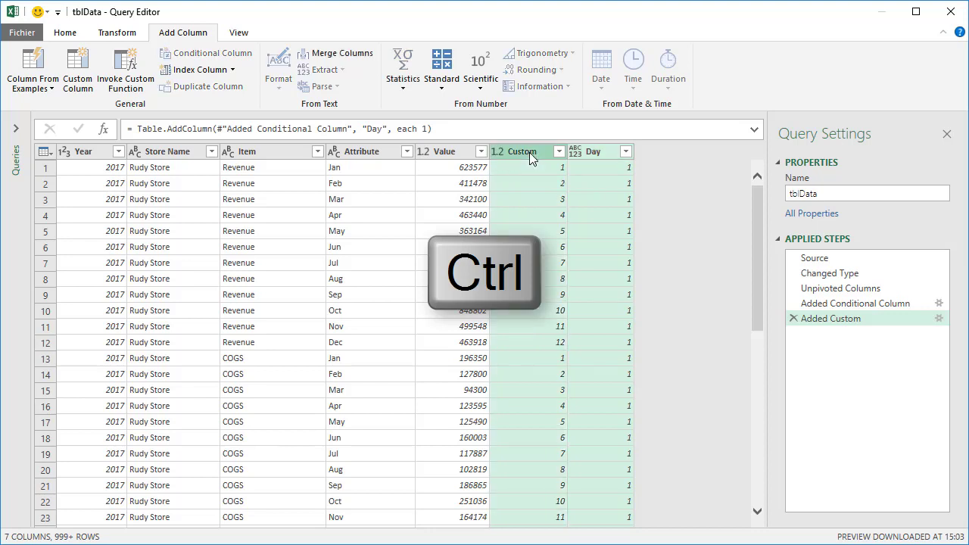
pyautogui.keyDown('ctrl'); pyautogui.click(85, 152); pyautogui.keyUp('ctrl')
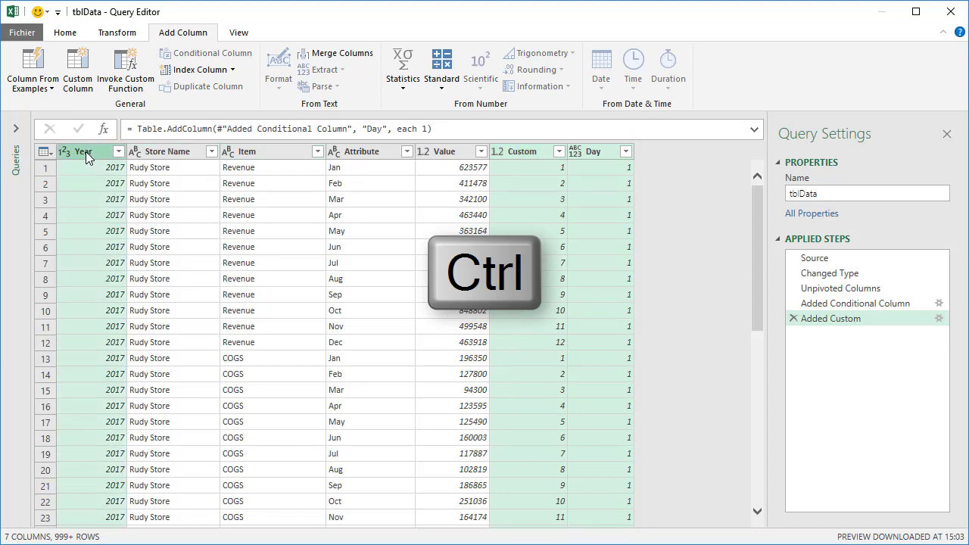
pyautogui.click(117, 34)
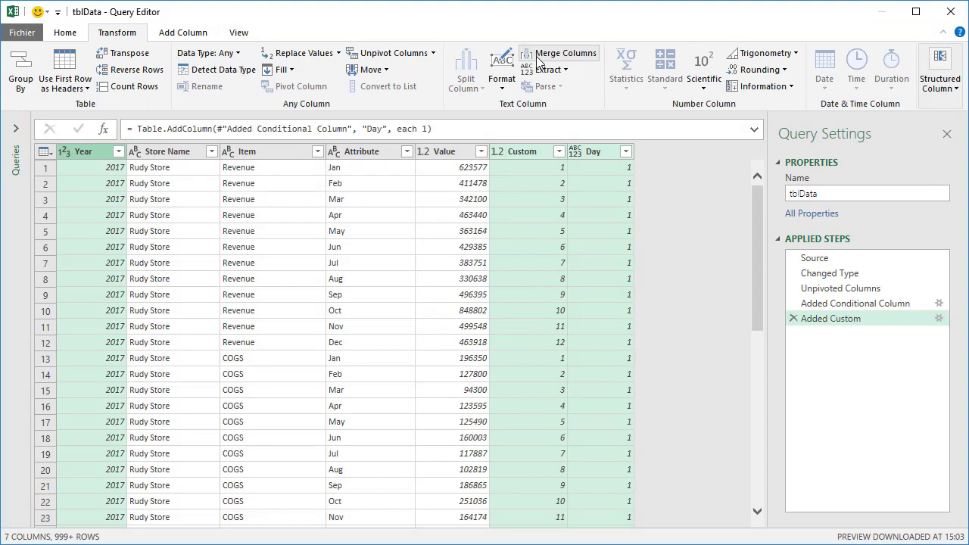
pyautogui.click(567, 55)
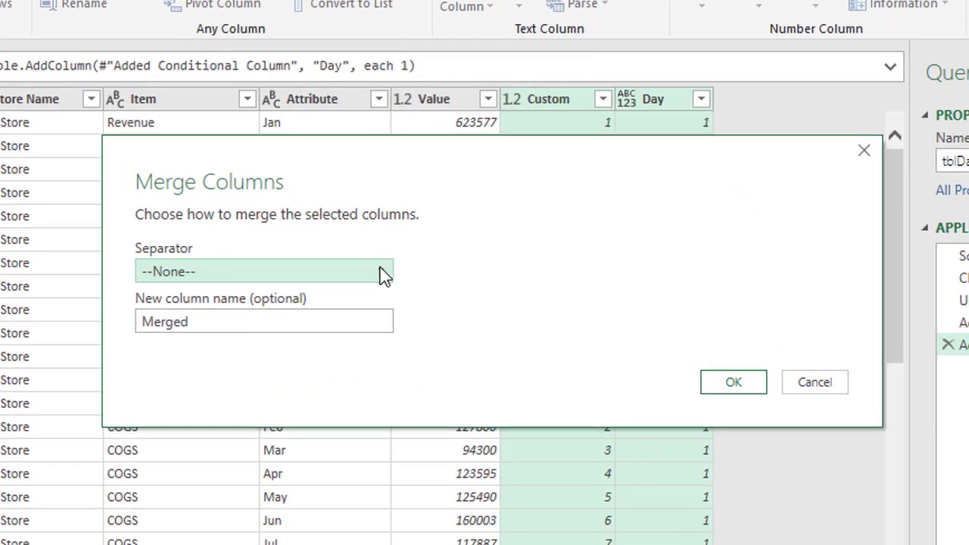
pyautogui.click(382, 272)
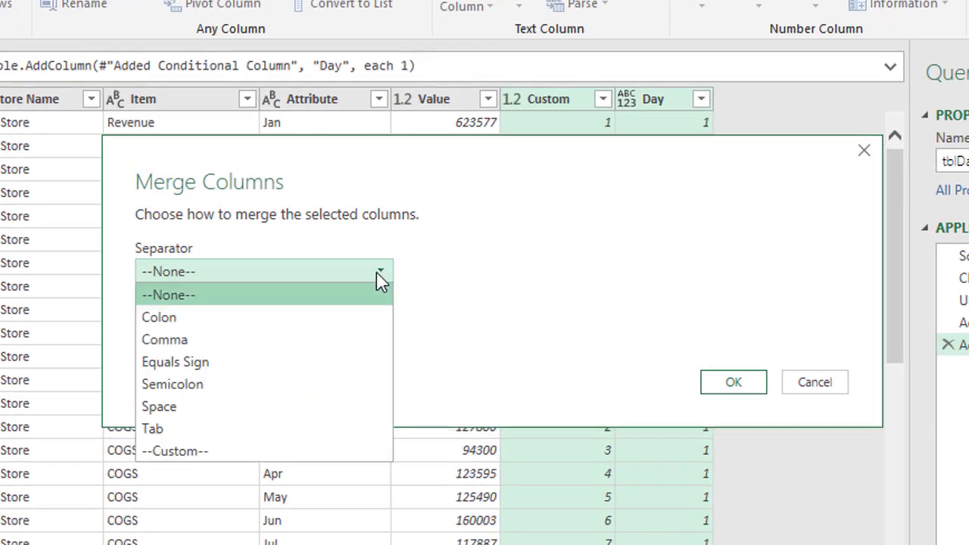
pyautogui.click(244, 451)
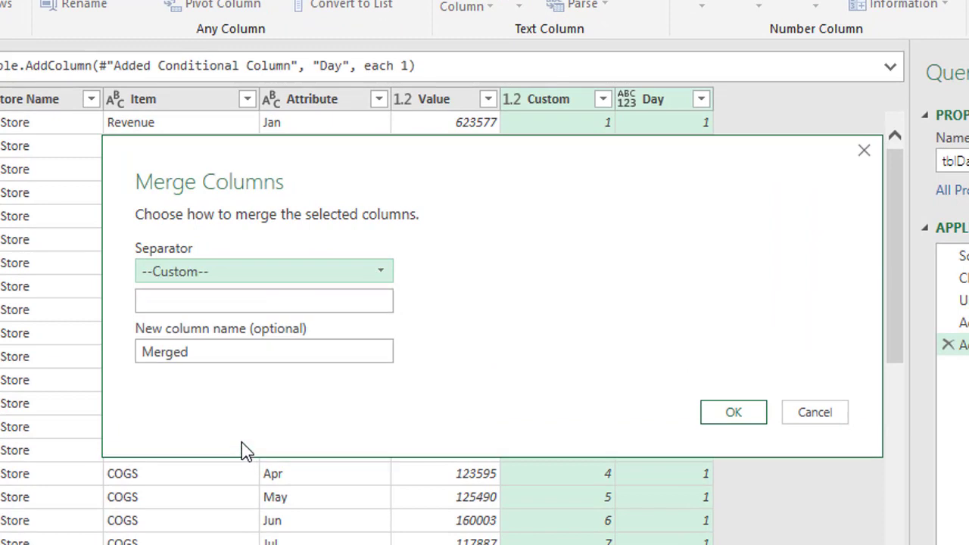
pyautogui.click(233, 300)
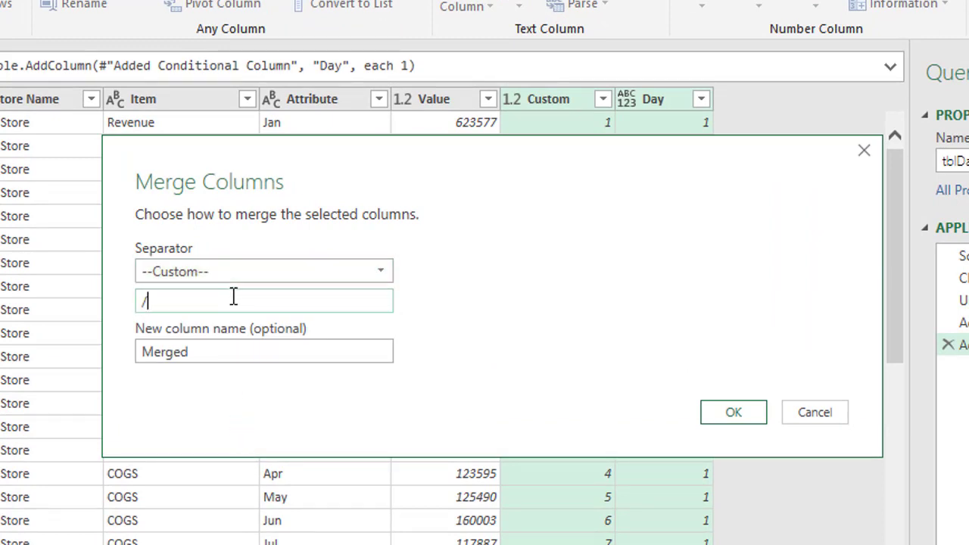
pyautogui.moveTo(194, 352); pyautogui.dragTo(136, 358)
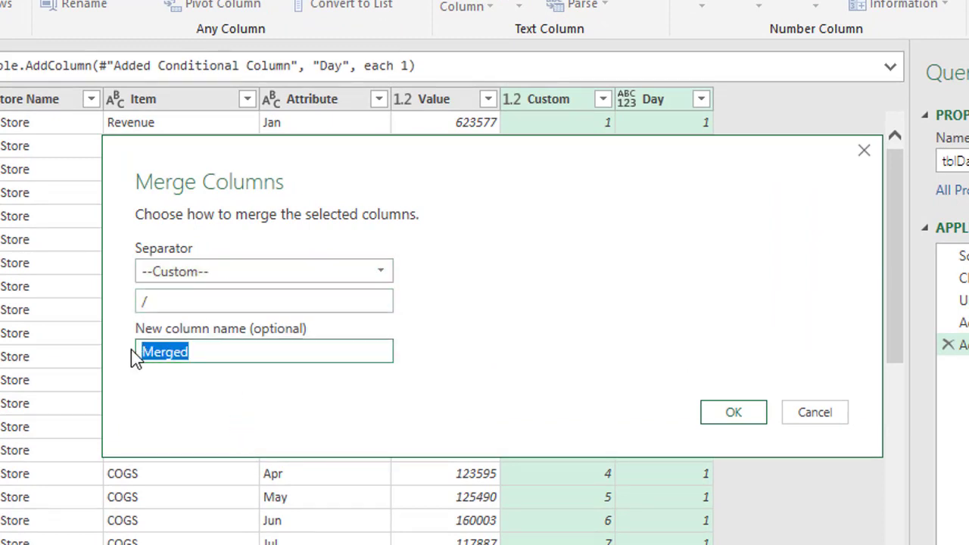
pyautogui.write('Date')
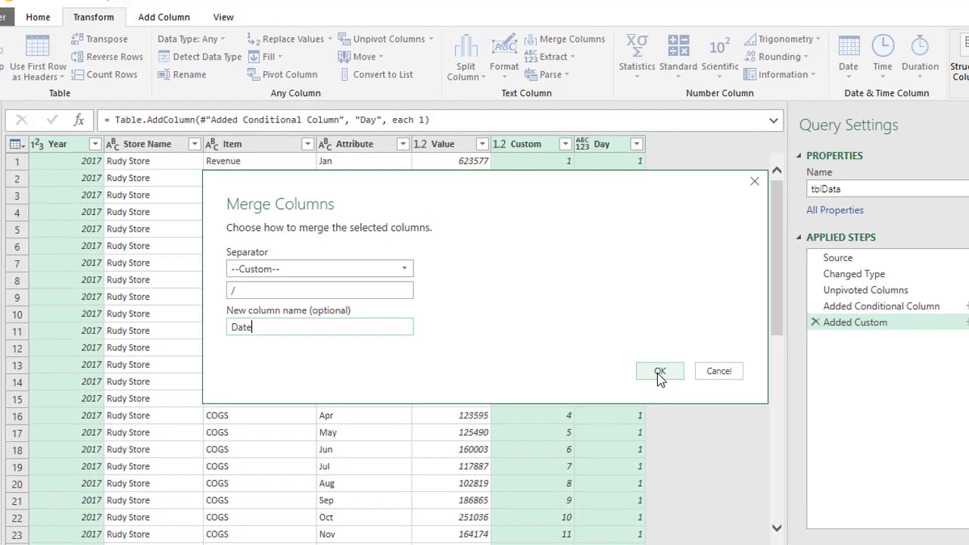
pyautogui.click(660, 373)
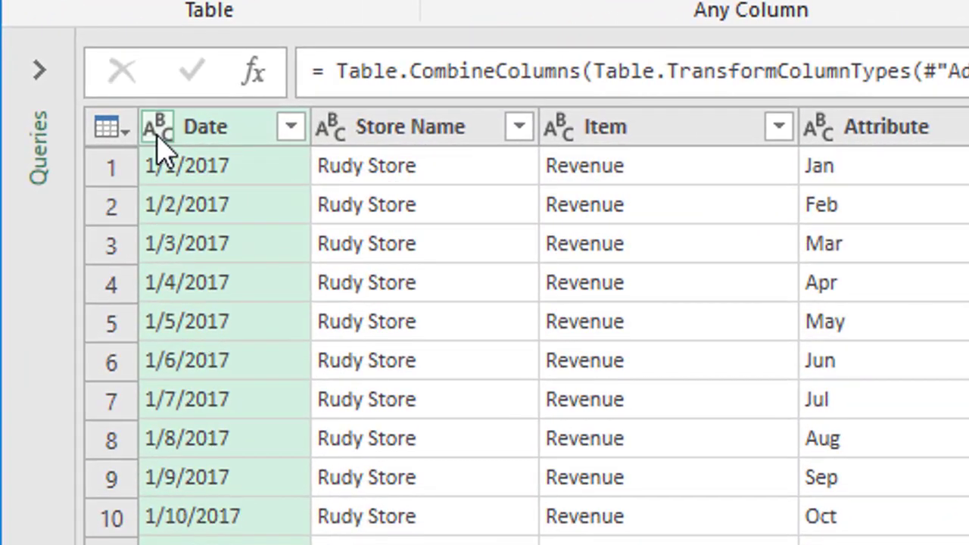
# Make Date a date type, remove the Attribute column, and set Value to Decimal Number.
pyautogui.click(157, 134)
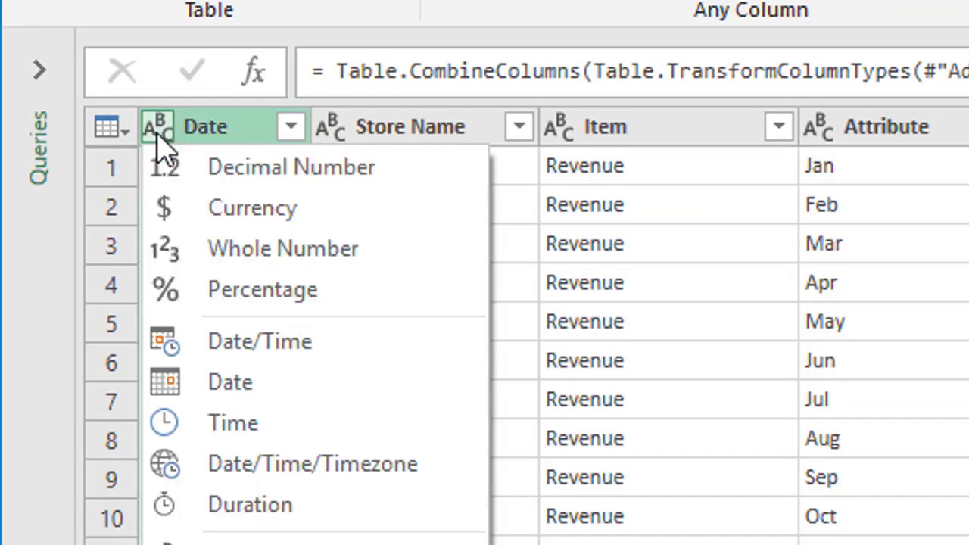
pyautogui.click(241, 385)
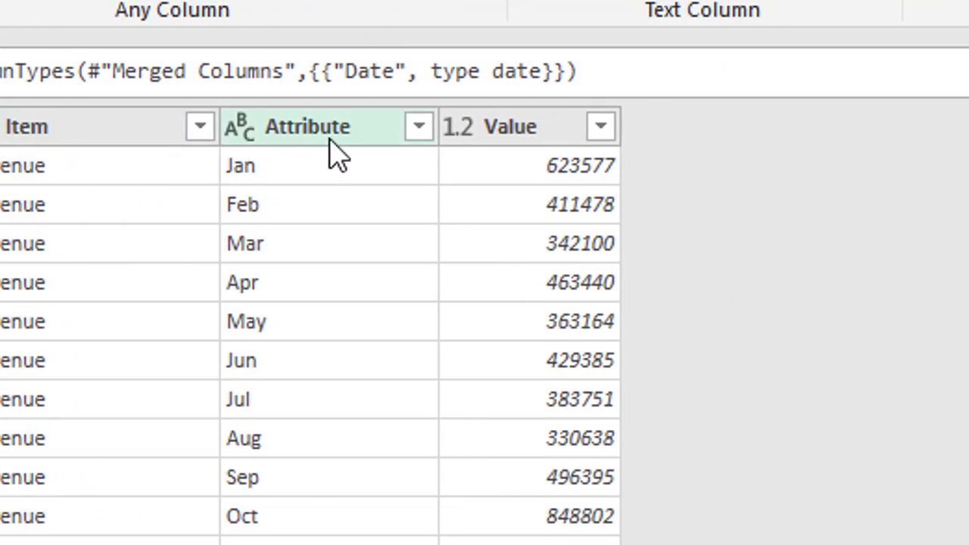
pyautogui.rightClick(341, 132)
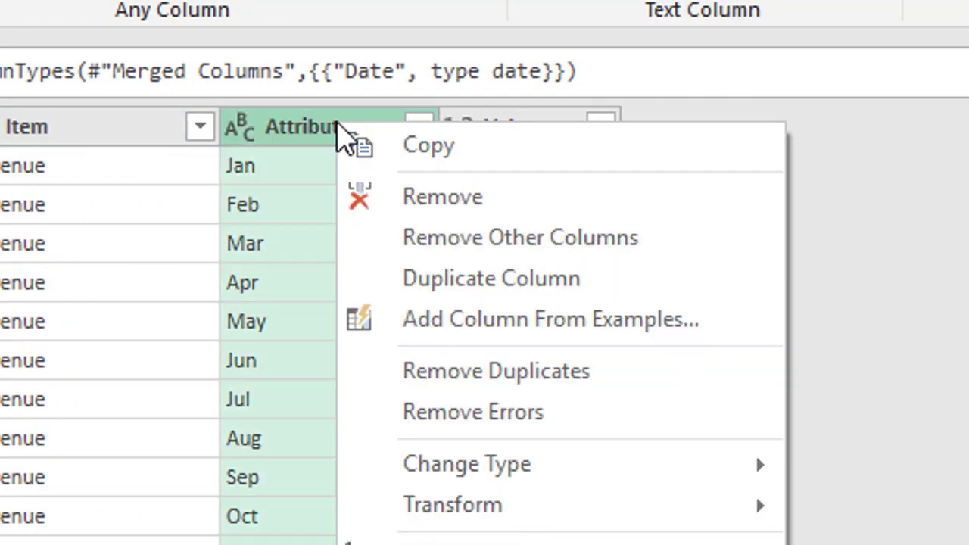
pyautogui.click(378, 199)
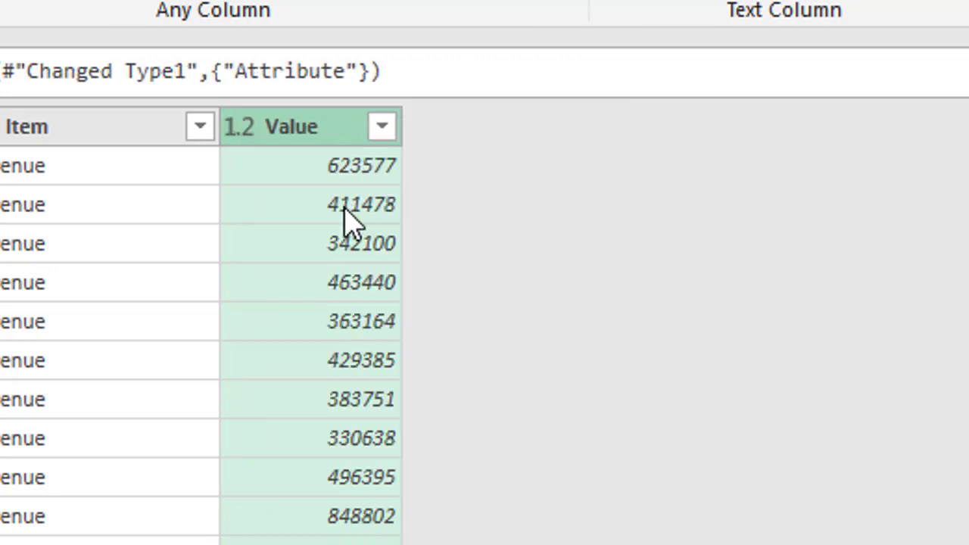
pyautogui.click(245, 134)
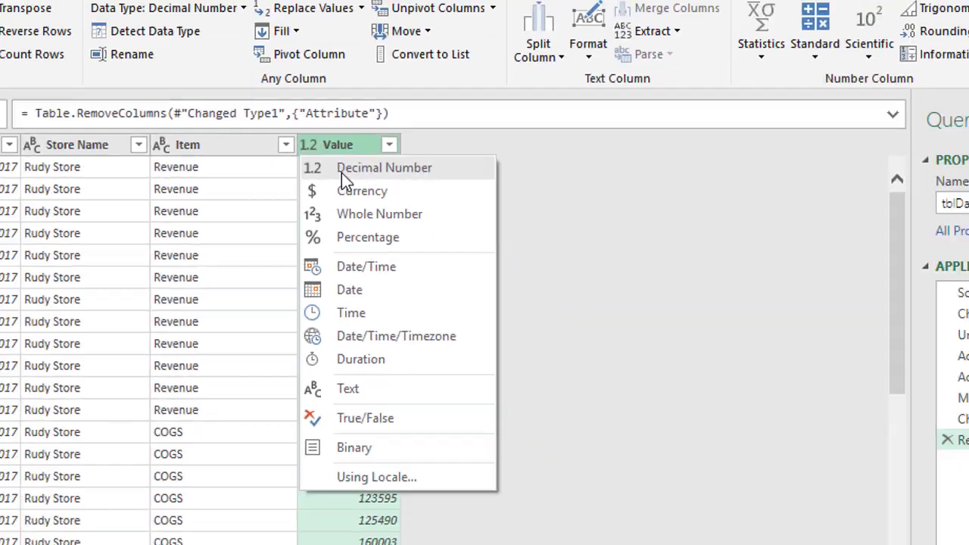
pyautogui.click(300, 176)
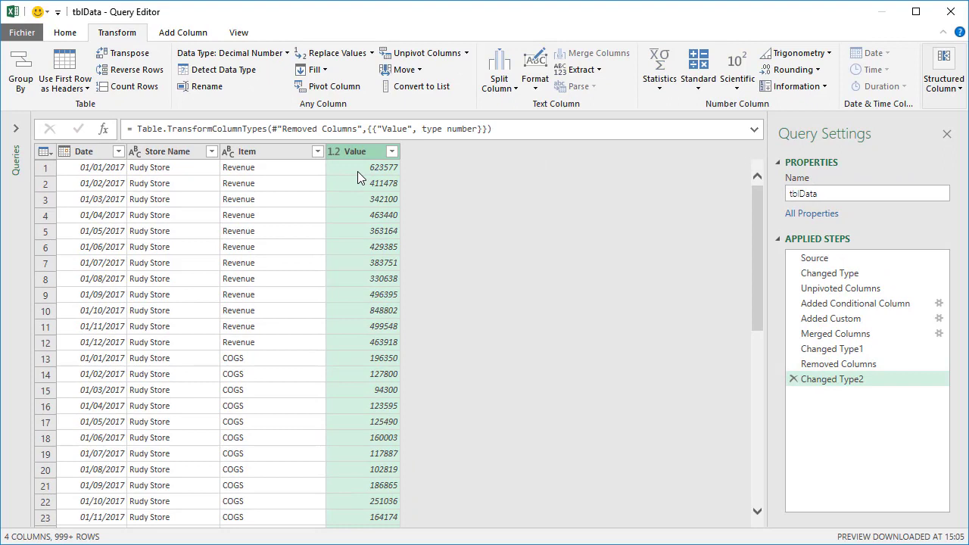
# Close & Load the query as a 1,584-row table, then return to Sheet1's original data.
pyautogui.click(65, 34)
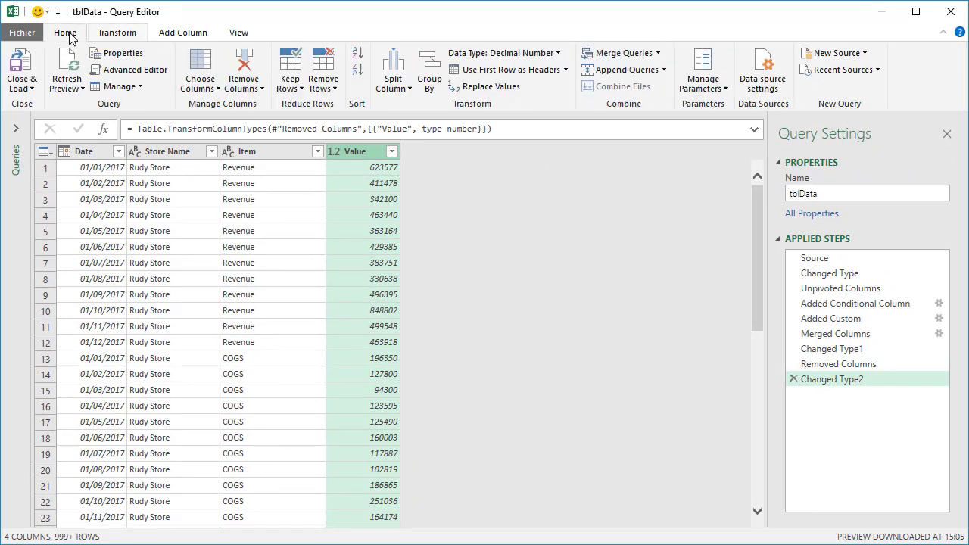
pyautogui.click(22, 67)
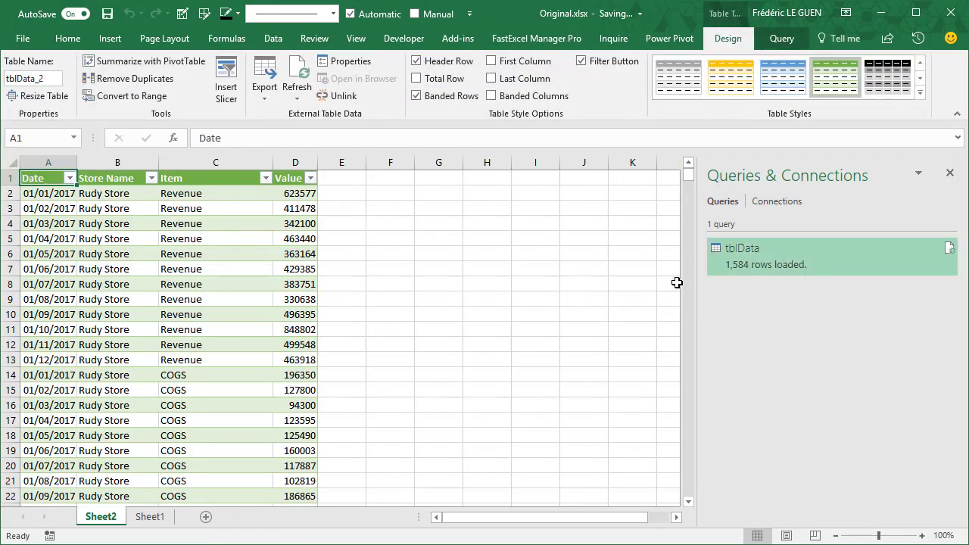
pyautogui.click(149, 519)
pyautogui.scroll(-20, 189, 364)
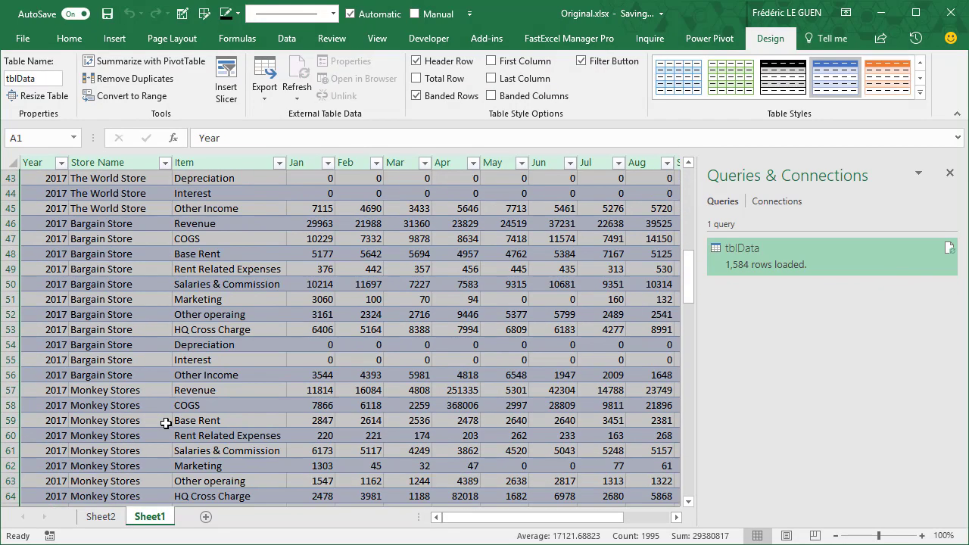
pyautogui.scroll(-20, 166, 423)
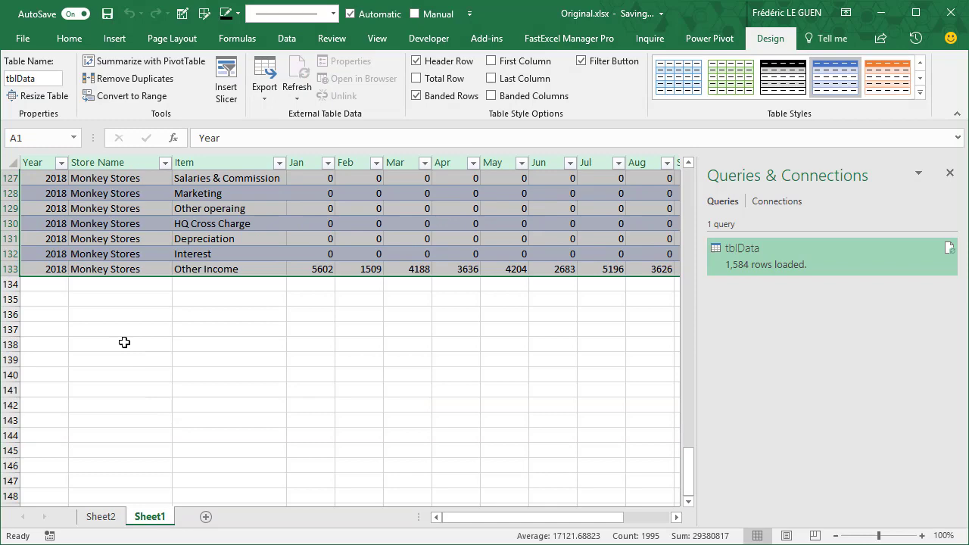